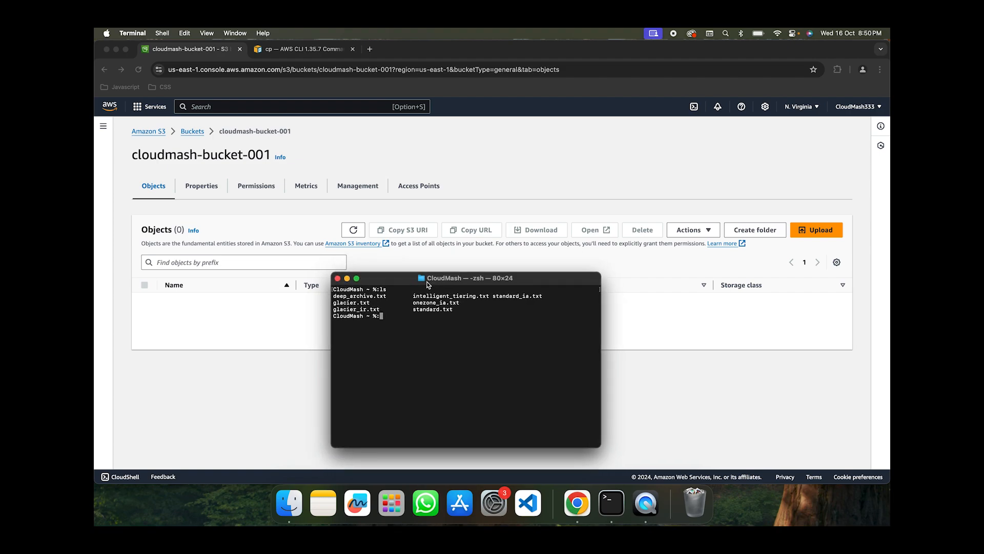
Refresh the object list of cloudmash-bucket-001 in Chrome, and bring the Terminal window back, placed higher on the screen
click(331, 160)
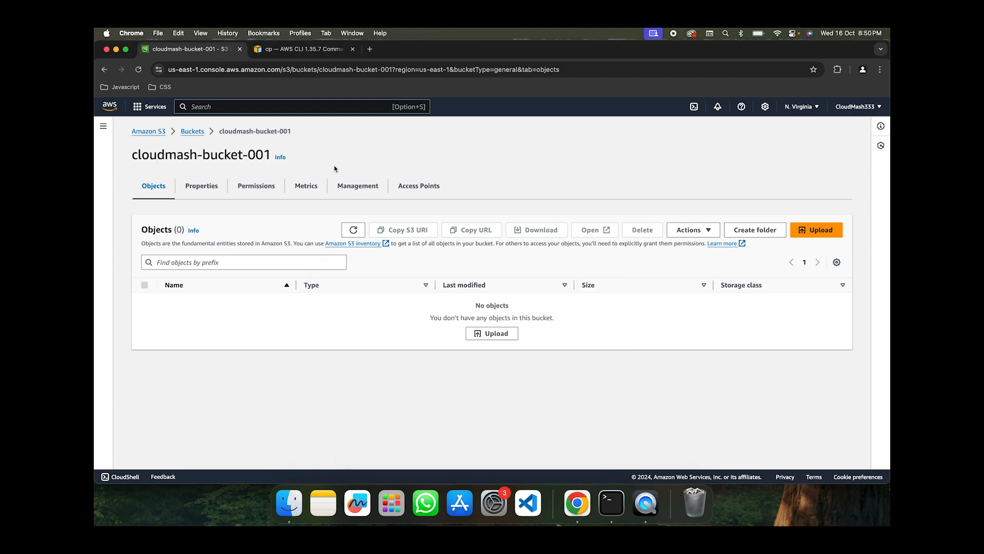
click(353, 229)
click(612, 502)
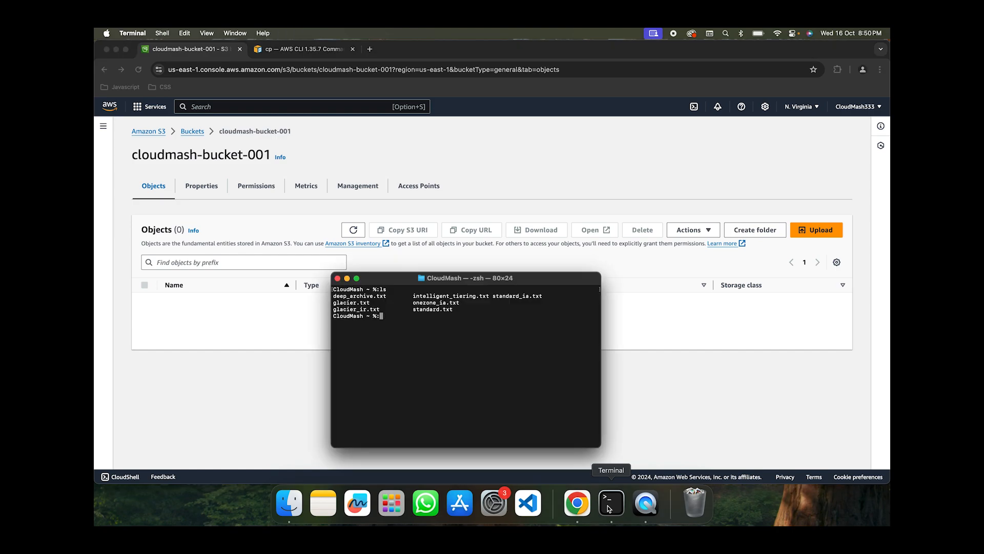
drag(503, 278, 511, 188)
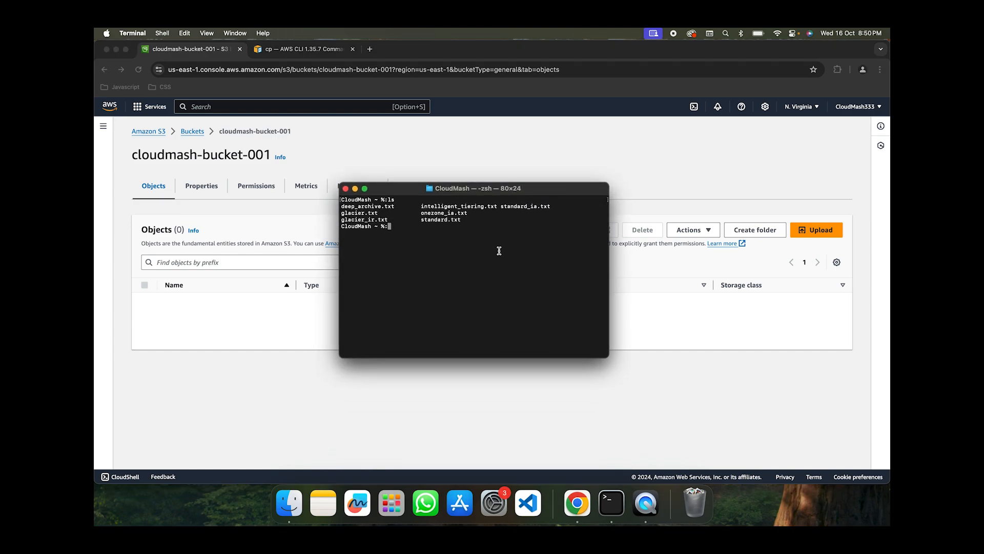
Upload glacier.txt to s3://cloudmash-bucket-001/ with storage class GLACIER and profile s3User, and refresh the bucket's object list in Chrome
text(aws s3 cp glacier.txt s3://cloudmash-bucket-001/ --storage-class GLACIER --profile s3User)
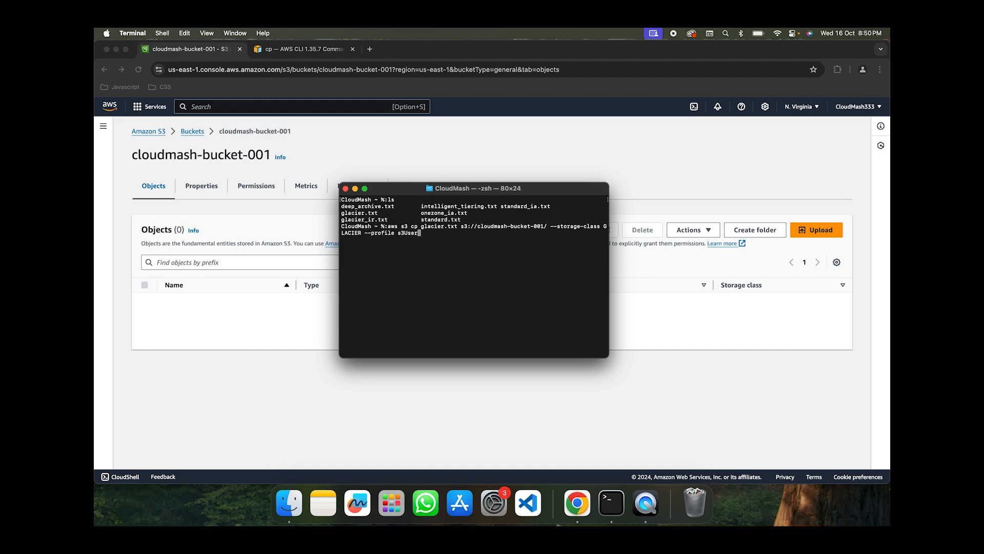
key(Left)
key(Left)
key(Left)
key(Left)
key(Left)
key(Left)
key(Left)
key(Left)
key(Left)
key(Left)
key(Left)
key(Left)
key(Left)
key(Left)
key(Right)
key(Right)
key(Right)
key(Right)
key(Right)
key(Right)
key(Right)
key(Right)
key(Right)
key(Right)
key(Right)
key(Right)
key(Right)
key(Right)
key(Return)
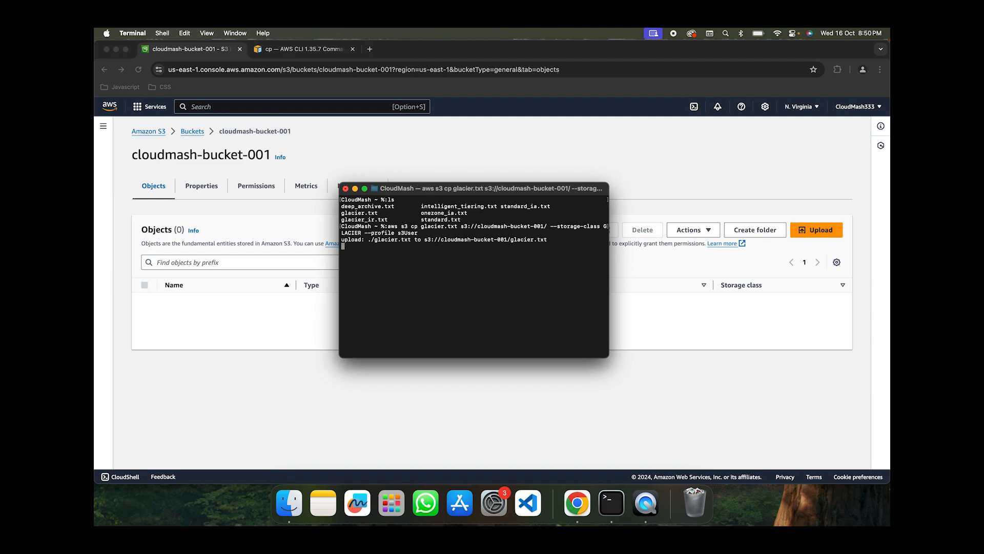
click(650, 352)
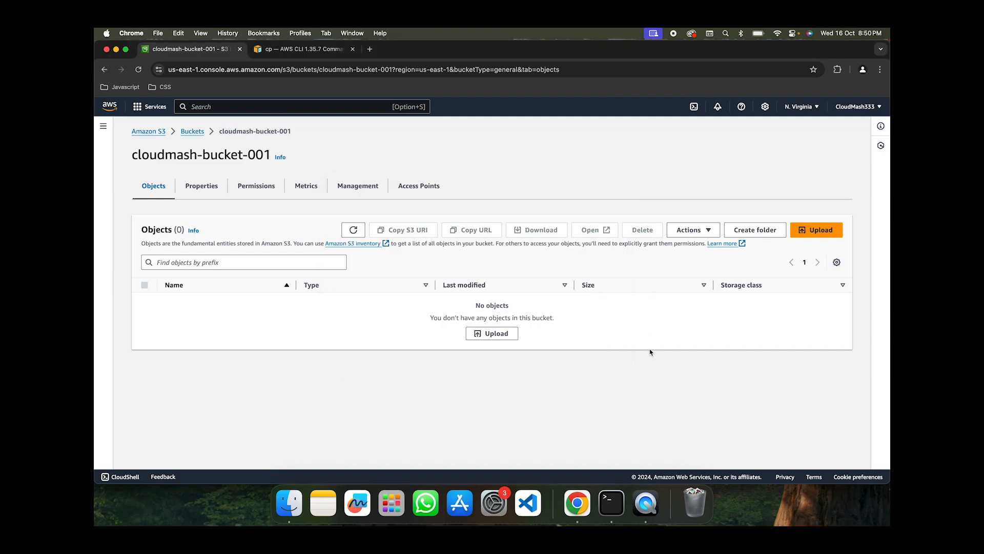
click(355, 230)
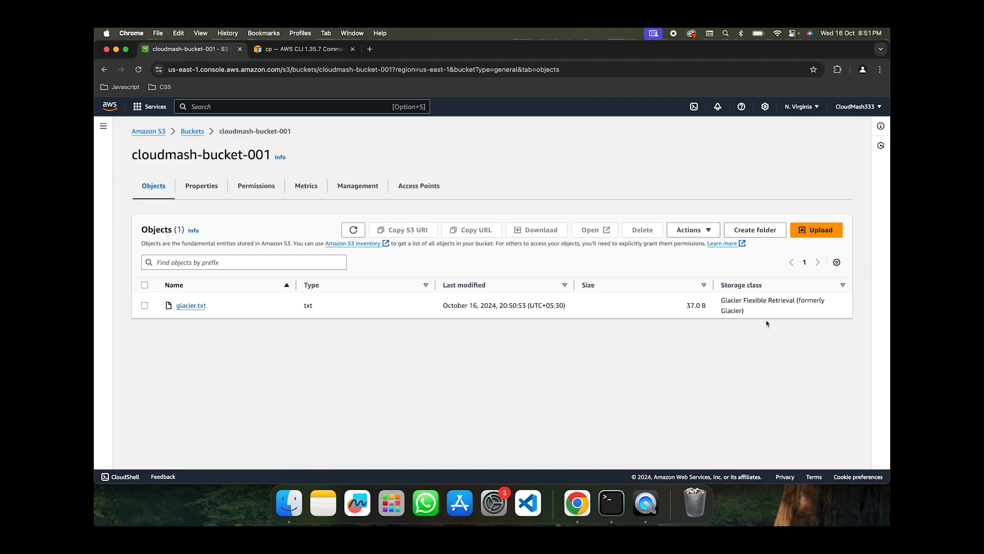
Recall the previous upload command in Terminal and set its storage class to GLACIER_IR
click(612, 503)
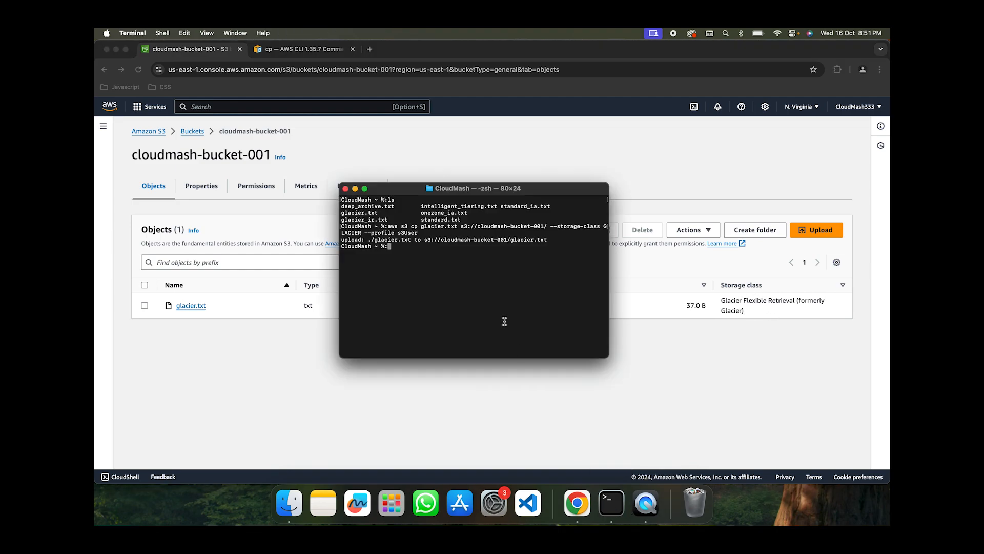
key(Up)
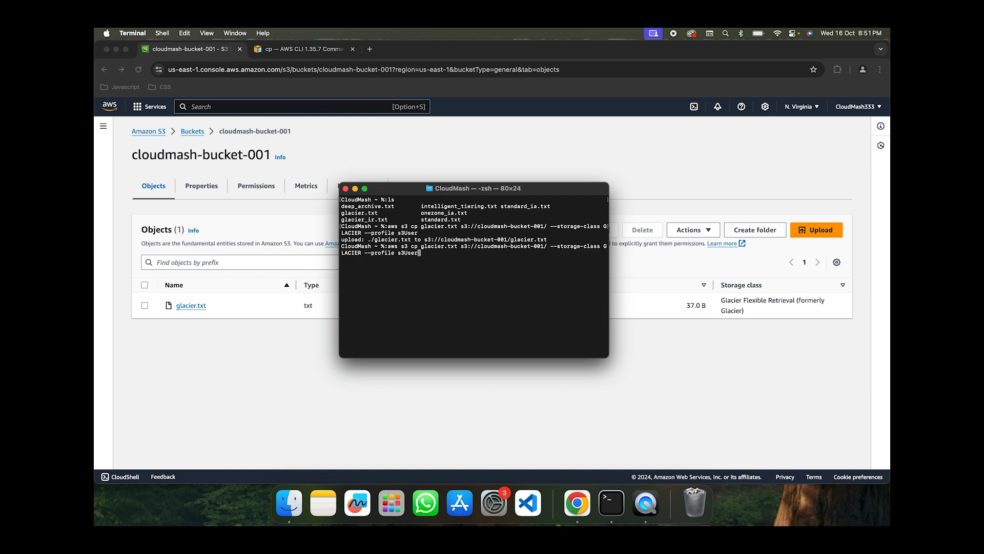
key(Left)
key(Left)
key(Left)
key(Left)
key(Left)
key(Left)
key(Left)
key(Left)
key(Left)
key(Left)
key(Left)
key(Left)
key(Left)
key(Left)
key(Left)
key(Left)
key(Left)
text(_IR)
Run the upload command with glacier_ir.txt as the source file, and refresh the bucket's object list in Chrome
key(Left)
key(Left)
key(Left)
key(Left)
key(Left)
key(Left)
key(Left)
key(Left)
key(Left)
key(Left)
key(Left)
key(Left)
key(Left)
key(Left)
key(Left)
key(Left)
key(Left)
key(Left)
key(Left)
key(Left)
key(Left)
key(Left)
key(Left)
key(Left)
text(_ir)
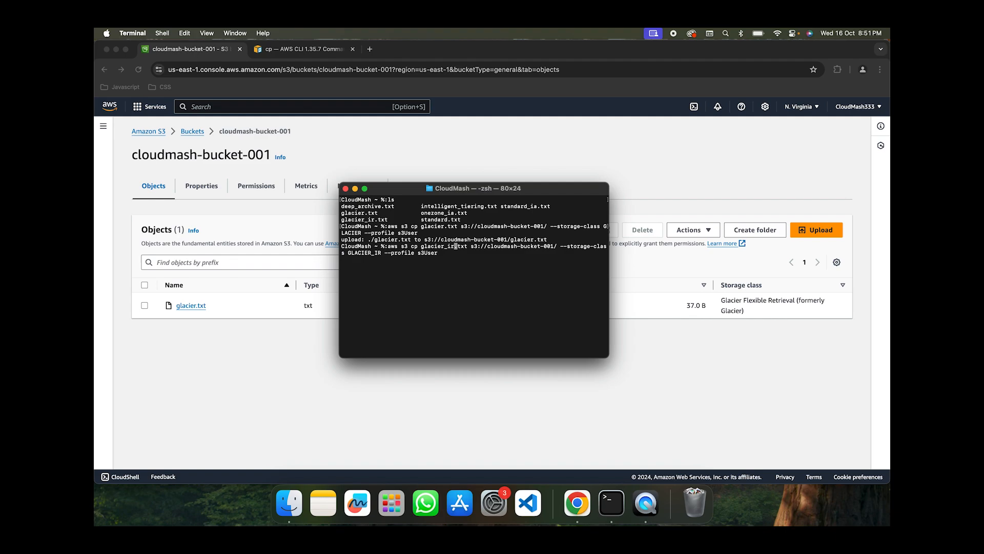
key(Return)
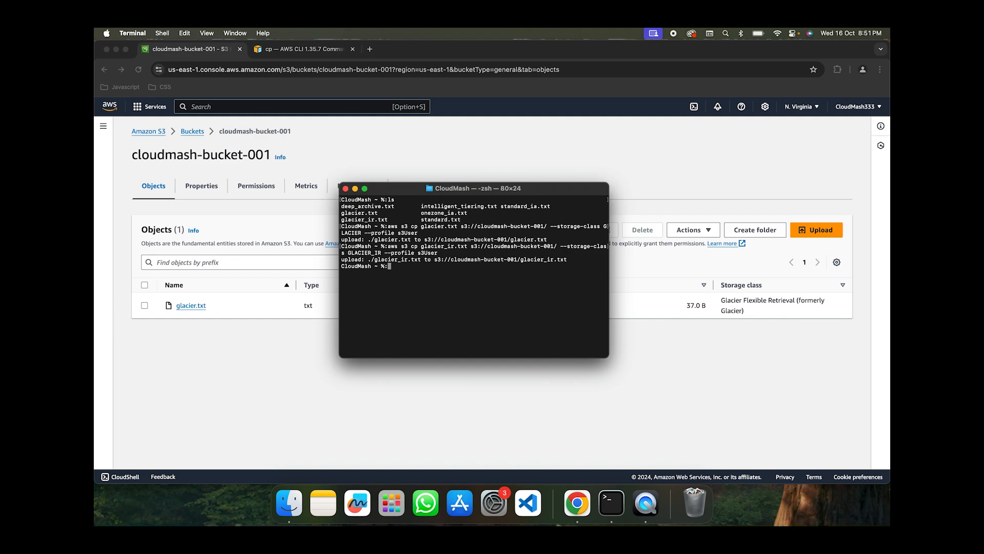
click(646, 263)
click(354, 230)
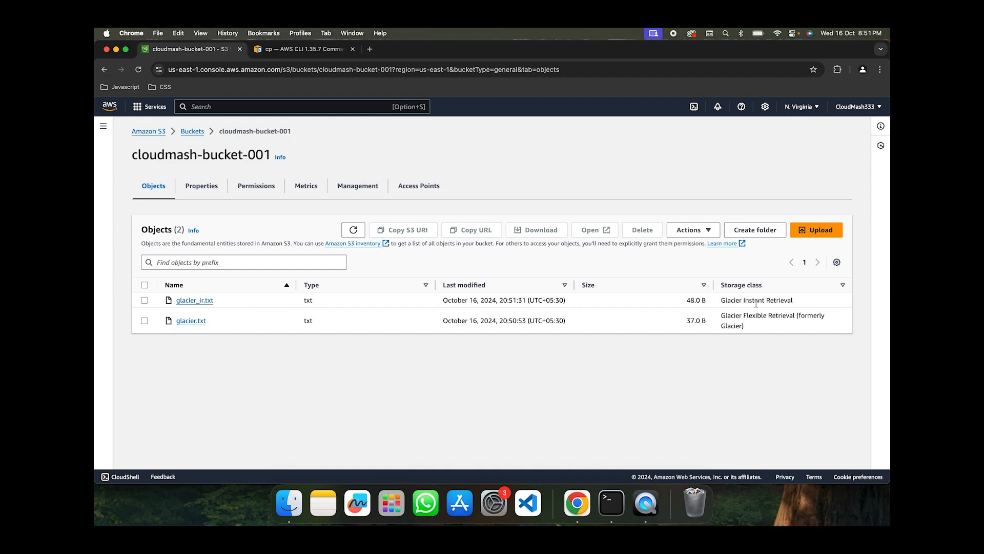
Recall the last upload command in Terminal and replace its storage class with STANDARD
click(611, 501)
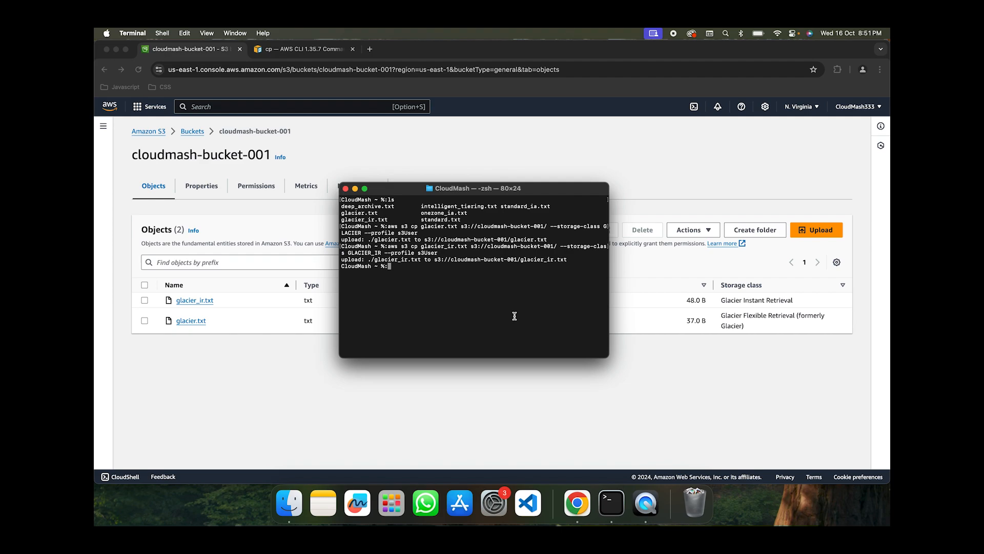
key(Up)
key(Left)
key(Left)
key(Left)
key(Left)
key(Left)
key(Left)
key(Left)
key(Left)
key(Left)
key(Left)
key(Left)
key(Left)
key(Left)
key(Left)
key(Left)
key(Left)
key(Left)
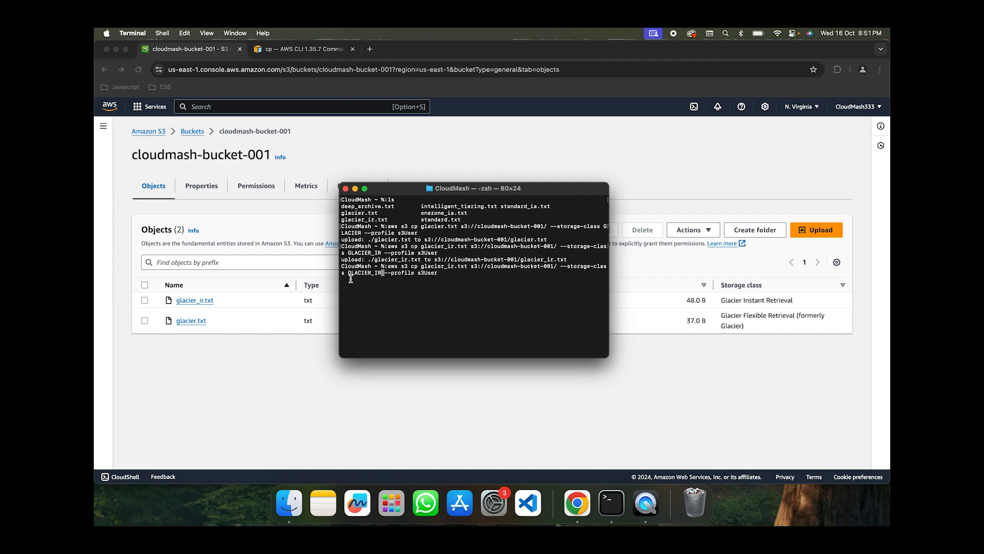
drag(348, 273, 380, 275)
click(385, 277)
key(Left)
key(BackSpace)
key(BackSpace)
key(BackSpace)
key(BackSpace)
key(BackSpace)
key(BackSpace)
key(BackSpace)
key(BackSpace)
key(BackSpace)
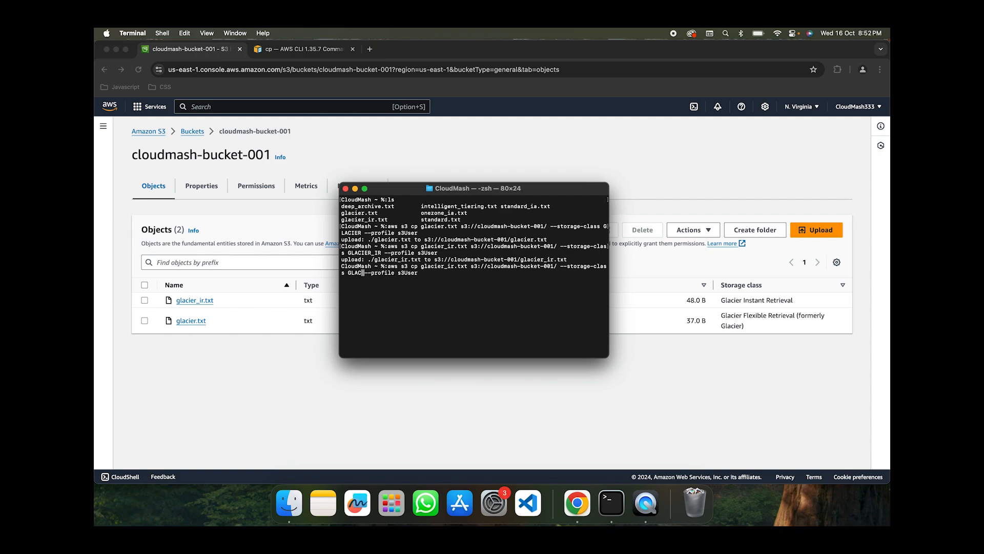
key(BackSpace)
text(STANDARD)
Change the source file in the pending upload command to standard.txt and run it
key(Left)
key(Left)
key(Left)
key(Left)
key(Left)
key(Left)
key(Left)
key(Left)
key(Left)
key(Left)
key(Left)
key(Left)
key(Left)
key(Left)
key(Left)
key(Left)
key(Left)
key(Left)
key(Left)
key(Left)
key(Left)
key(Left)
key(Left)
key(Left)
key(Left)
key(Left)
key(Left)
key(Left)
key(Left)
key(Left)
key(Left)
key(Left)
key(Left)
key(Left)
key(Left)
key(Left)
key(Left)
key(Left)
key(BackSpace)
key(BackSpace)
key(BackSpace)
key(BackSpace)
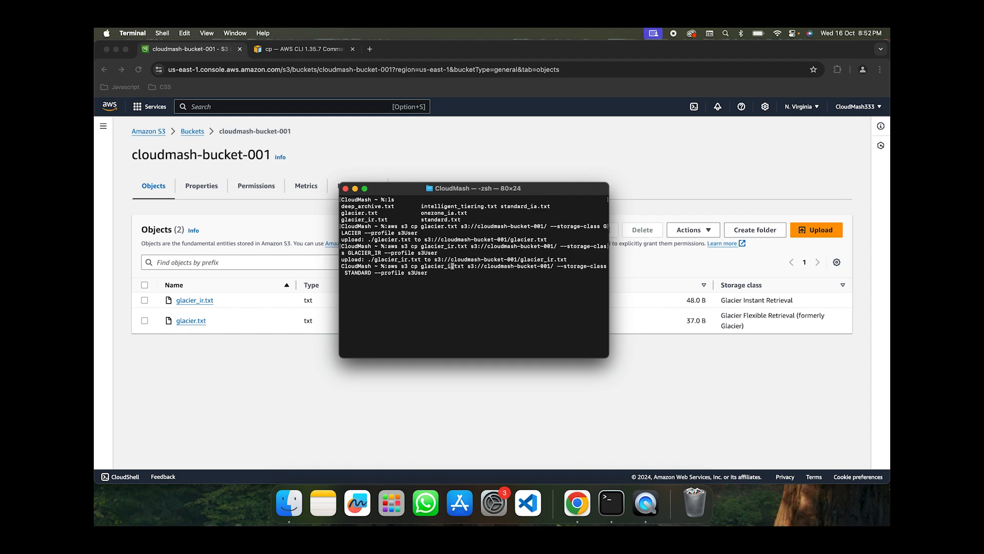
key(BackSpace)
key(BackSpace)
key(BackSpace)
key(BackSpace)
key(BackSpace)
key(BackSpace)
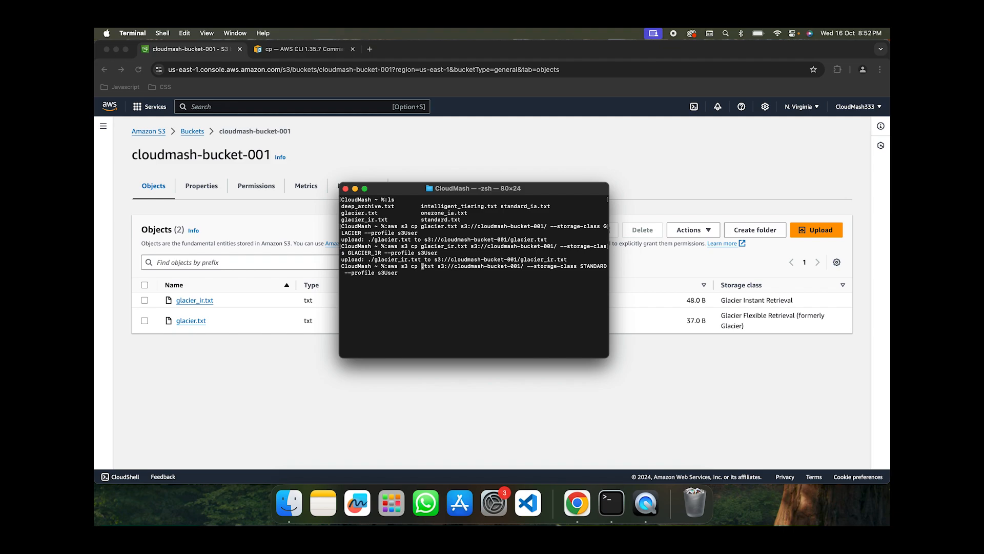
text(standard.tx)
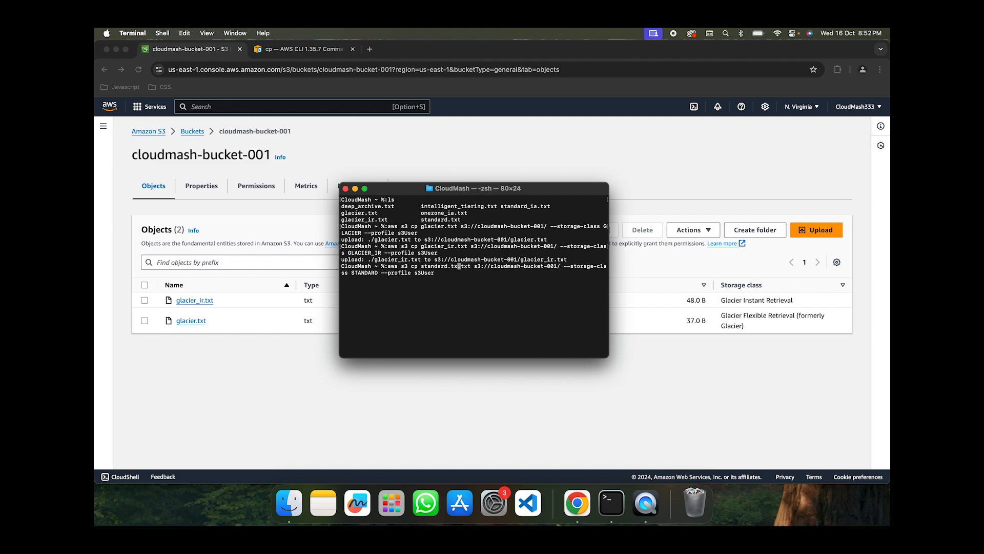
key(BackSpace)
key(BackSpace)
key(BackSpace)
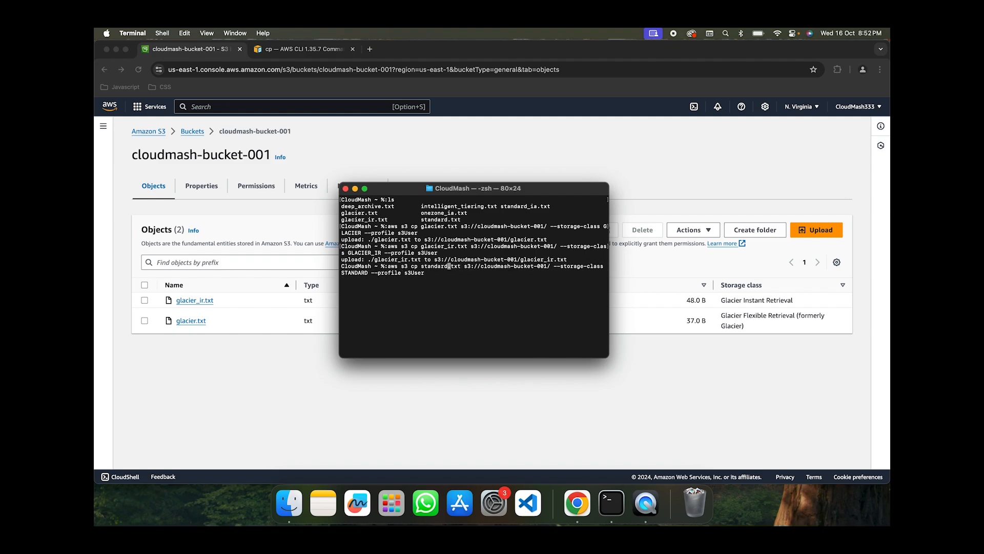
key(Return)
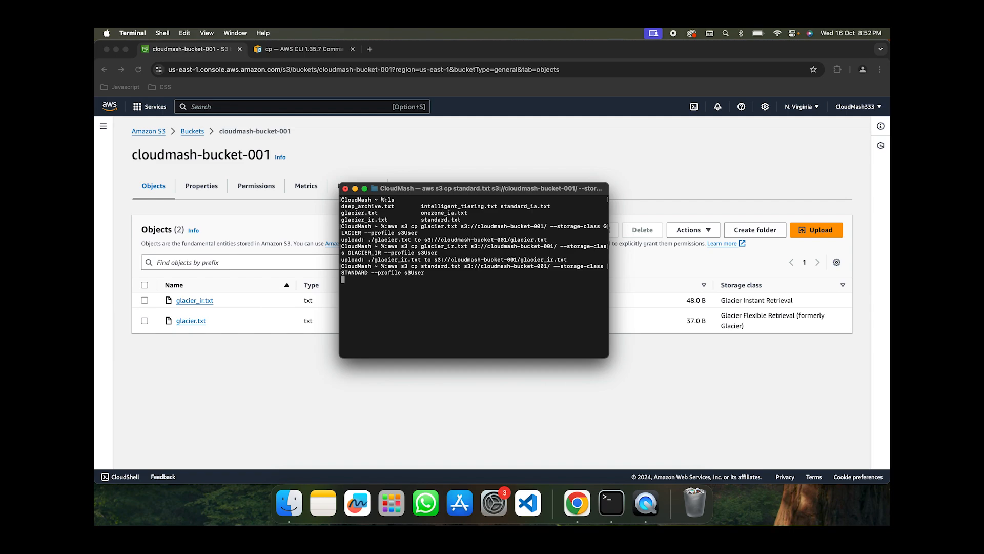
Recall the standard.txt upload command and replace its storage class with ONEZONE_IA
key(Up)
key(Left)
key(Left)
key(Left)
key(Left)
key(Left)
key(Left)
key(Left)
key(Left)
key(Left)
key(Left)
key(Left)
key(Left)
key(Left)
key(Left)
key(Left)
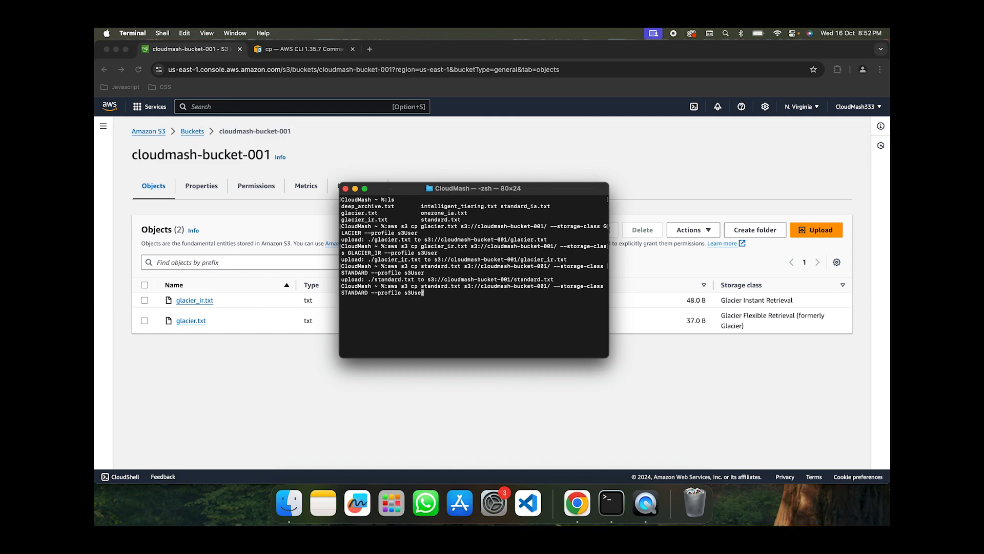
key(Left)
key(Left)
key(BackSpace)
key(BackSpace)
key(BackSpace)
key(BackSpace)
key(BackSpace)
key(BackSpace)
key(BackSpace)
key(BackSpace)
text(ONEZONE_IA)
Change the source file in the recalled command to onezone_ia.txt and run the upload
key(Left)
key(Left)
key(Left)
key(Left)
key(Left)
key(Left)
key(Left)
key(Left)
key(Left)
key(Left)
key(Left)
key(Left)
key(Left)
key(Left)
key(Left)
key(Left)
key(Left)
key(Left)
key(Left)
key(Left)
key(Left)
key(Left)
key(Left)
key(Left)
key(BackSpace)
key(BackSpace)
key(BackSpace)
key(BackSpace)
key(BackSpace)
key(BackSpace)
key(BackSpace)
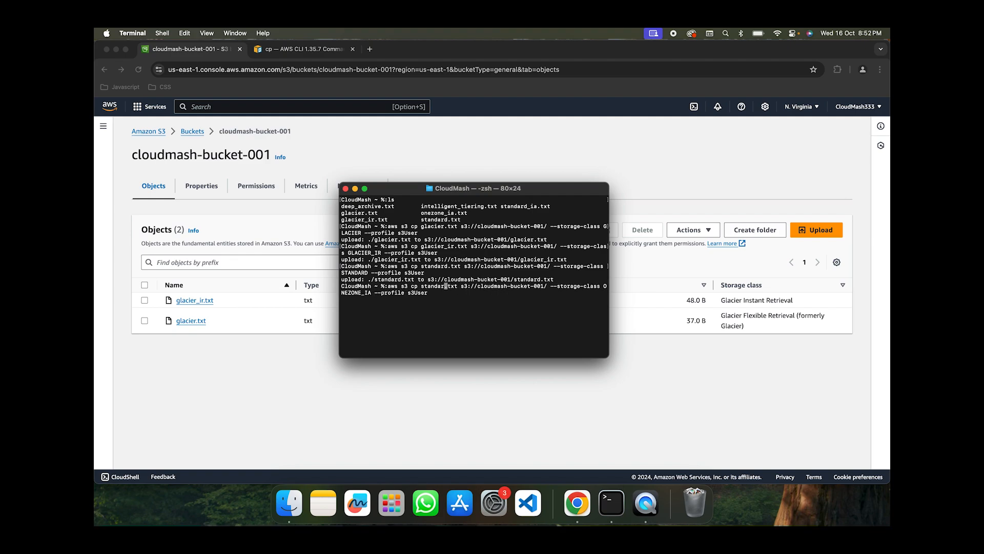
key(BackSpace)
text(onezone)
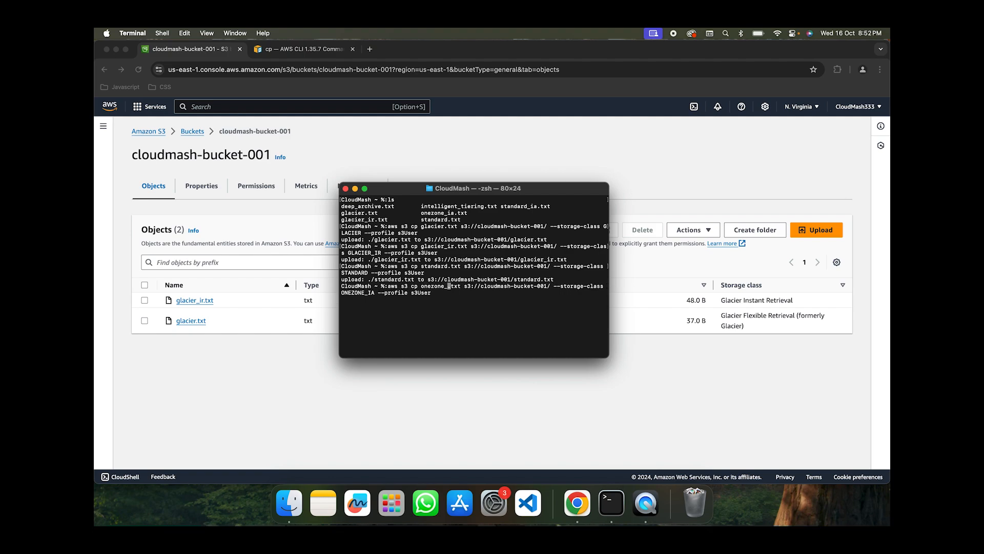
text(_ia)
key(Return)
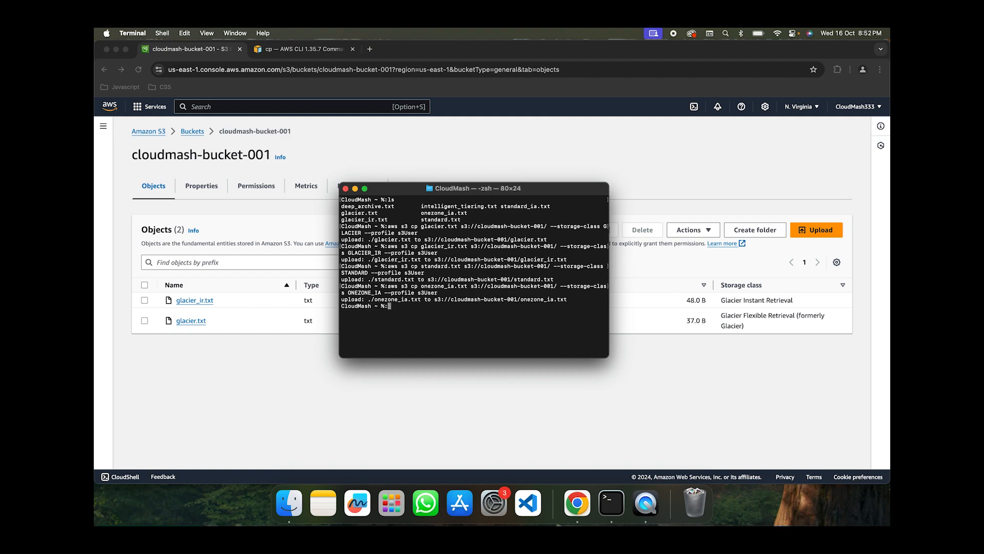
Recall the onezone_ia.txt upload command and replace its storage class with INTELLIGENT_TIERING
key(Up)
key(Left)
key(Left)
key(Left)
key(Left)
key(Left)
key(Left)
key(Left)
key(Left)
key(Left)
key(Left)
key(Left)
key(Left)
key(Left)
key(Left)
key(Left)
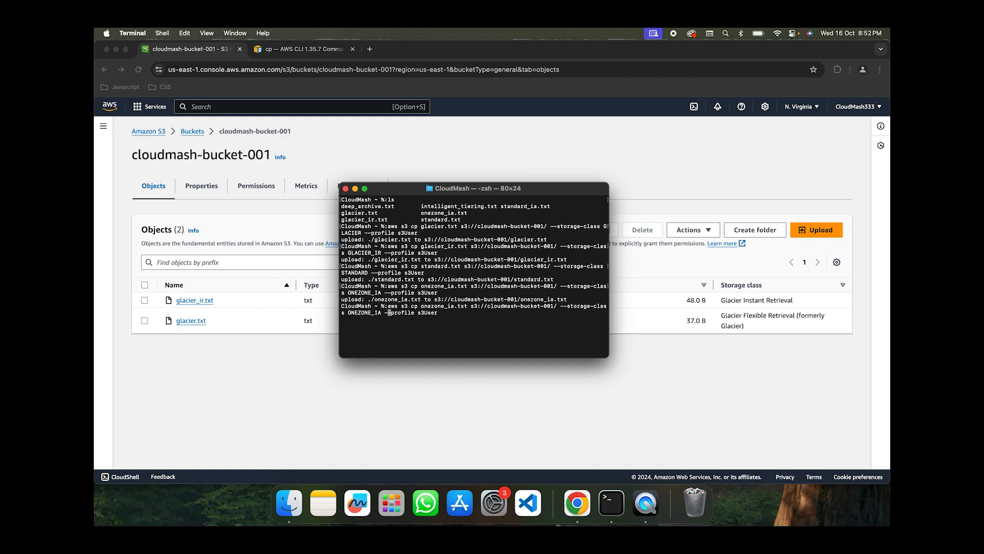
key(Left)
key(Left)
key(BackSpace)
key(BackSpace)
key(BackSpace)
key(BackSpace)
key(BackSpace)
key(BackSpace)
key(BackSpace)
key(BackSpace)
key(BackSpace)
key(BackSpace)
key(Caps_Lock)
text(INTELLIGENT_TIERING)
key(Caps_Lock)
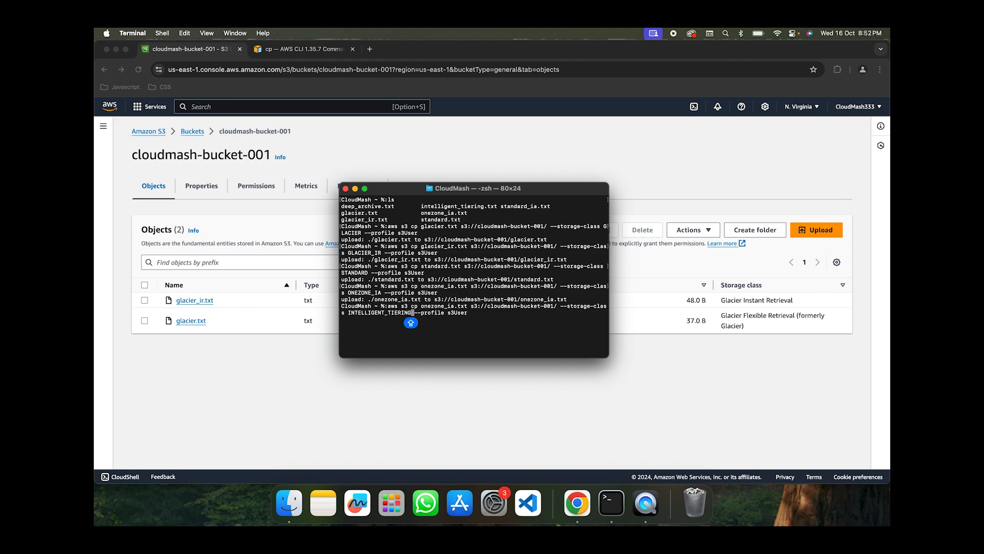
Change the source file in the pending INTELLIGENT_TIERING command to intelligent_tiering.txt and run the upload
key(Left)
key(Left)
key(Left)
key(Left)
key(Left)
key(Left)
key(Left)
key(Left)
key(Left)
key(Left)
key(Left)
key(Left)
key(Left)
key(Left)
key(Left)
key(Left)
key(Left)
key(Left)
key(Left)
key(Left)
key(Left)
key(Left)
key(Left)
key(Left)
key(Left)
key(Left)
key(Left)
key(Left)
key(Left)
key(Left)
key(Left)
key(Left)
key(Left)
key(Left)
key(Left)
key(Left)
key(Left)
key(Left)
key(Left)
key(Left)
key(BackSpace)
key(BackSpace)
key(BackSpace)
key(BackSpace)
key(BackSpace)
key(BackSpace)
key(BackSpace)
key(BackSpace)
key(BackSpace)
key(BackSpace)
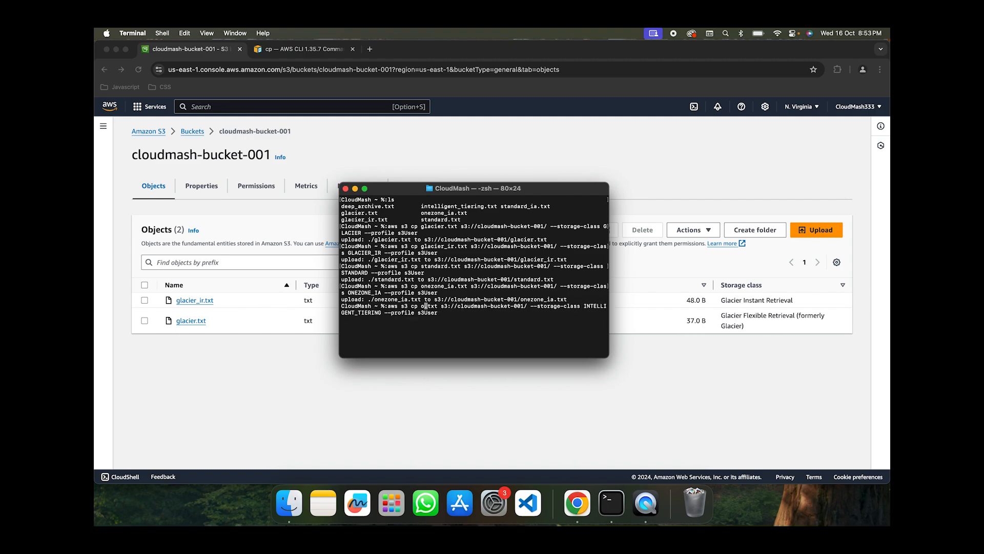
text(intellig)
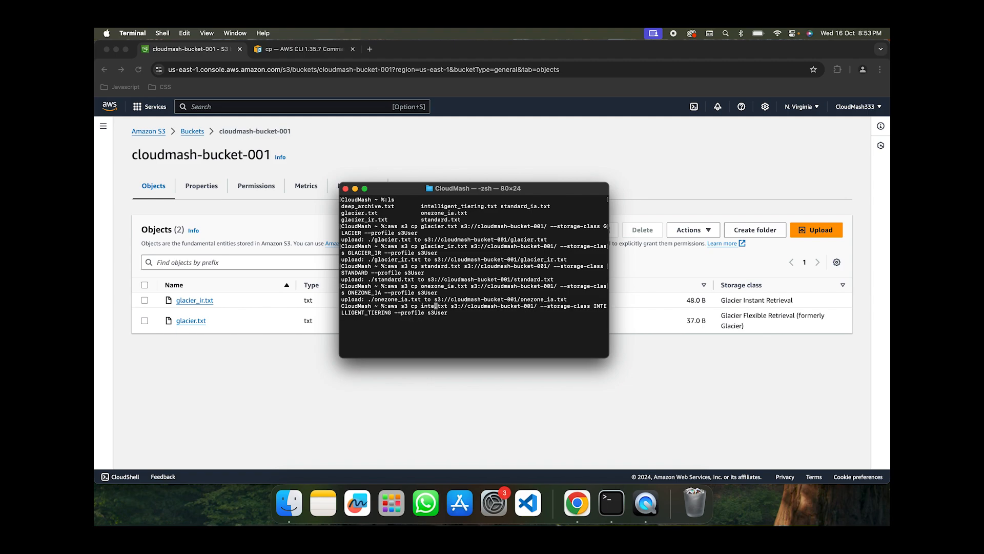
text(ent)
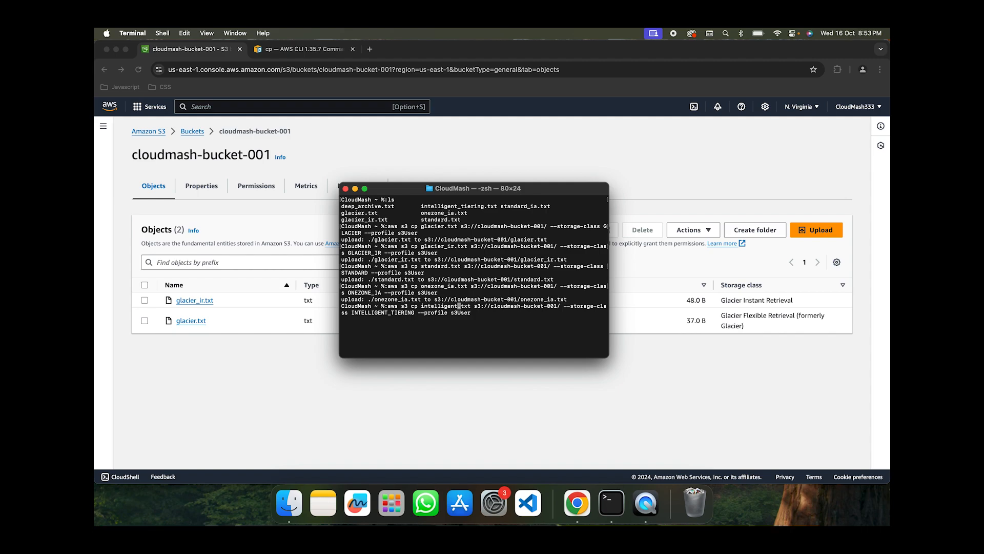
text(_tiering)
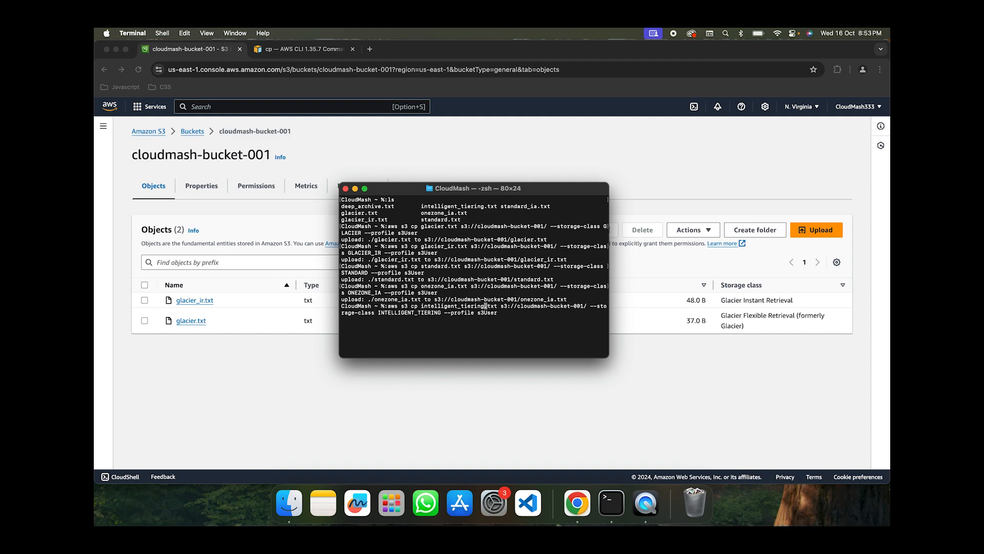
key(Return)
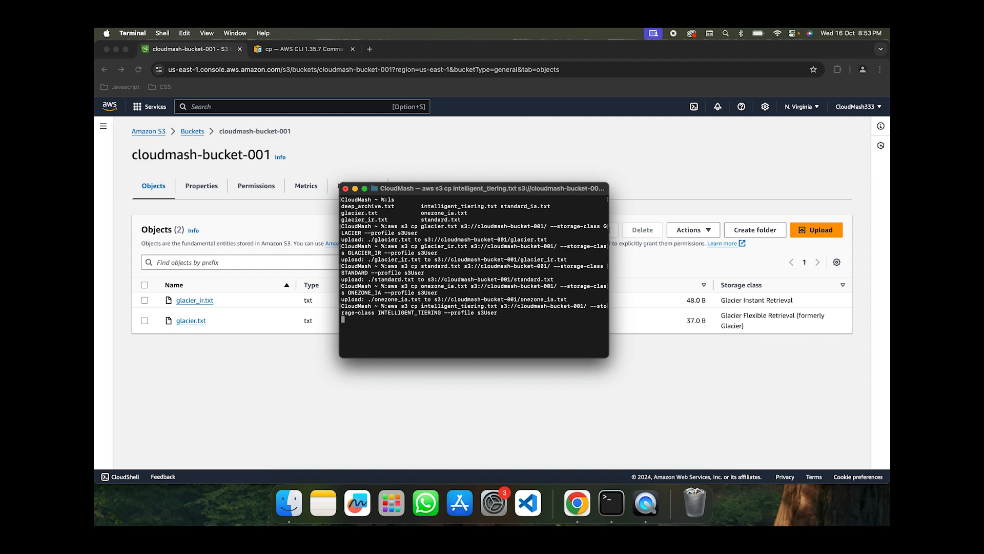
Recall the intelligent_tiering.txt upload command and replace its storage class with DEEP_ARCHIVE
key(Up)
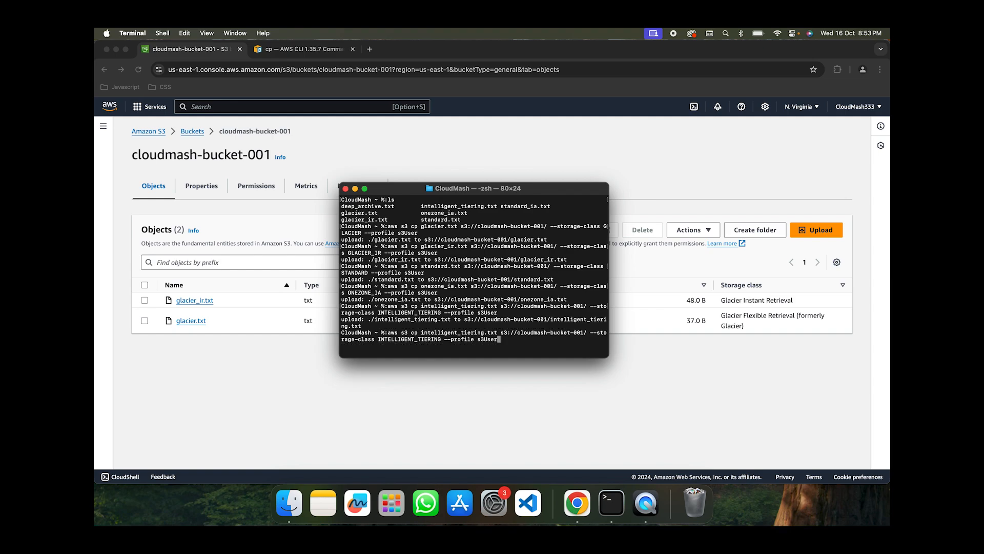
key(Left)
key(Left)
key(Left)
key(Left)
key(Left)
key(Left)
key(Left)
key(Left)
key(Left)
key(Left)
key(Left)
key(Left)
key(Left)
key(Left)
key(Left)
key(Left)
key(Left)
key(BackSpace)
key(BackSpace)
key(BackSpace)
key(BackSpace)
key(BackSpace)
key(BackSpace)
key(BackSpace)
key(BackSpace)
key(BackSpace)
key(BackSpace)
key(BackSpace)
key(BackSpace)
key(BackSpace)
key(BackSpace)
key(BackSpace)
key(BackSpace)
key(BackSpace)
key(BackSpace)
key(BackSpace)
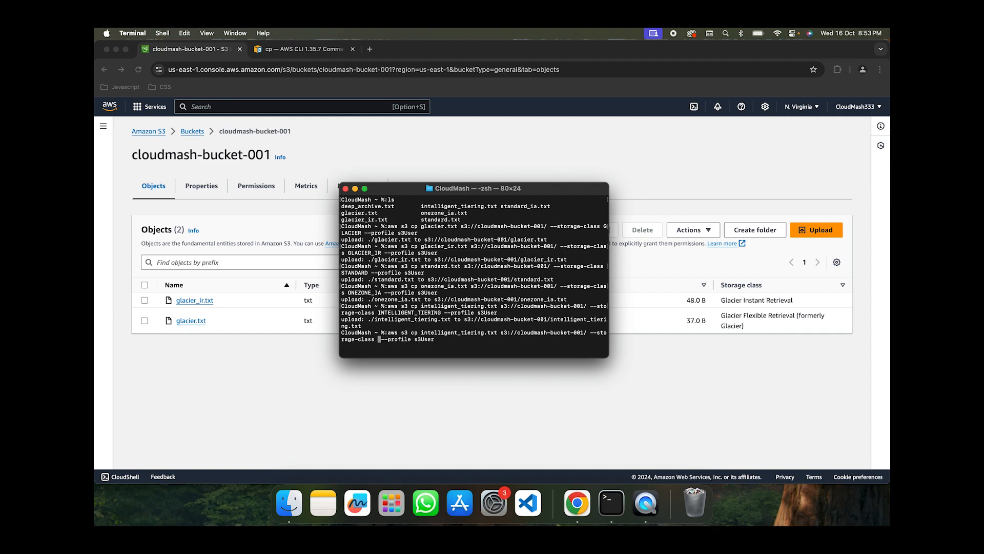
text(DEEP_ARCHIVE)
Change the source file in the recalled command to deep_archive.txt and run the upload
key(alt+Left)
key(alt+Left)
key(alt+Left)
key(alt+Left)
key(alt+Left)
key(alt+Left)
key(alt+Left)
key(alt+Left)
key(alt+Left)
key(BackSpace)
key(BackSpace)
key(BackSpace)
key(BackSpace)
key(BackSpace)
key(BackSpace)
key(BackSpace)
key(BackSpace)
key(BackSpace)
key(BackSpace)
key(BackSpace)
key(BackSpace)
key(BackSpace)
key(BackSpace)
key(BackSpace)
key(BackSpace)
key(BackSpace)
key(BackSpace)
key(BackSpace)
text(deep_)
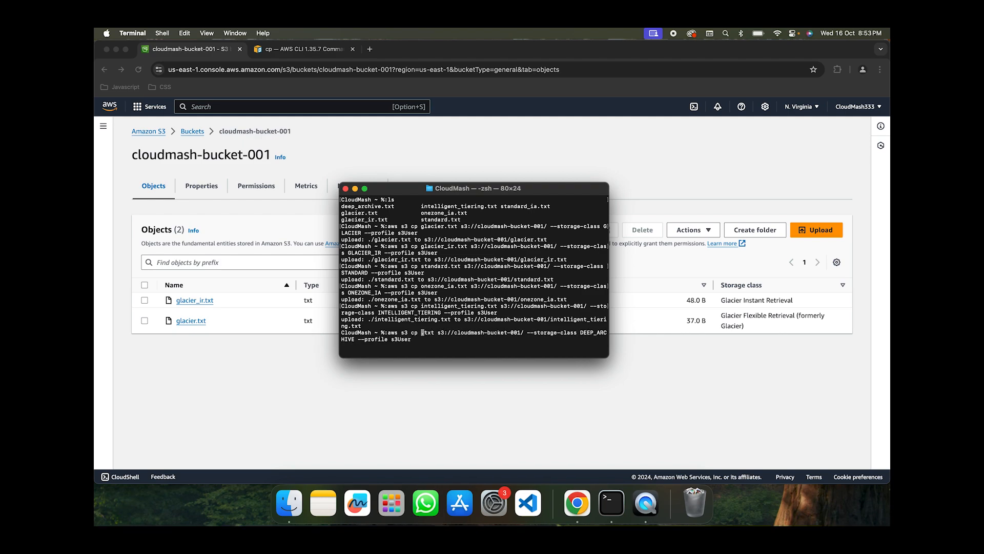
text(a)
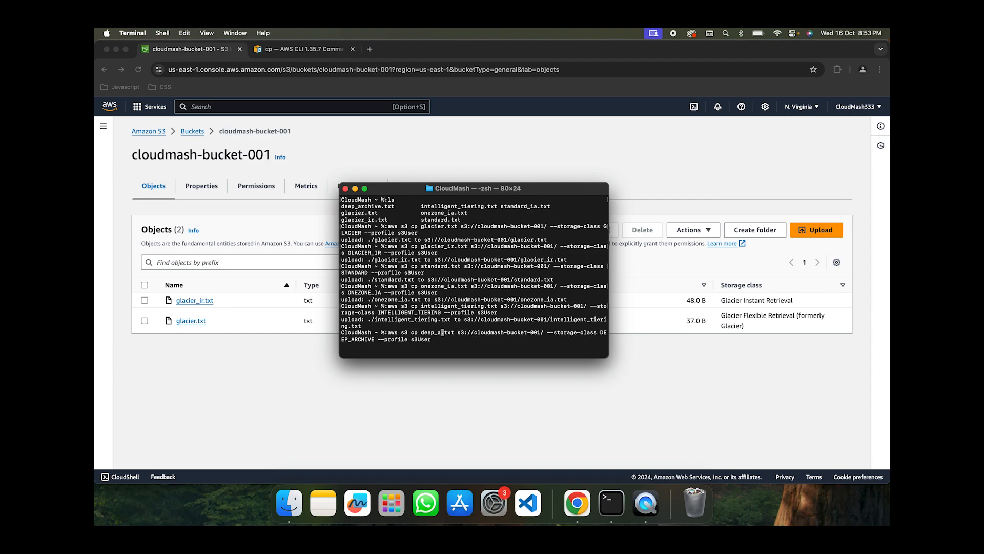
text(rchive)
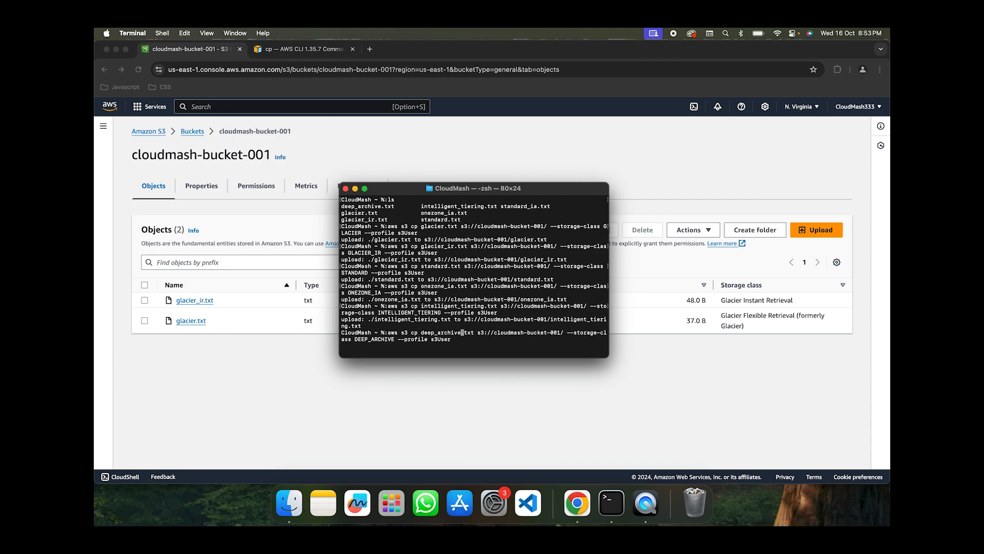
key(Return)
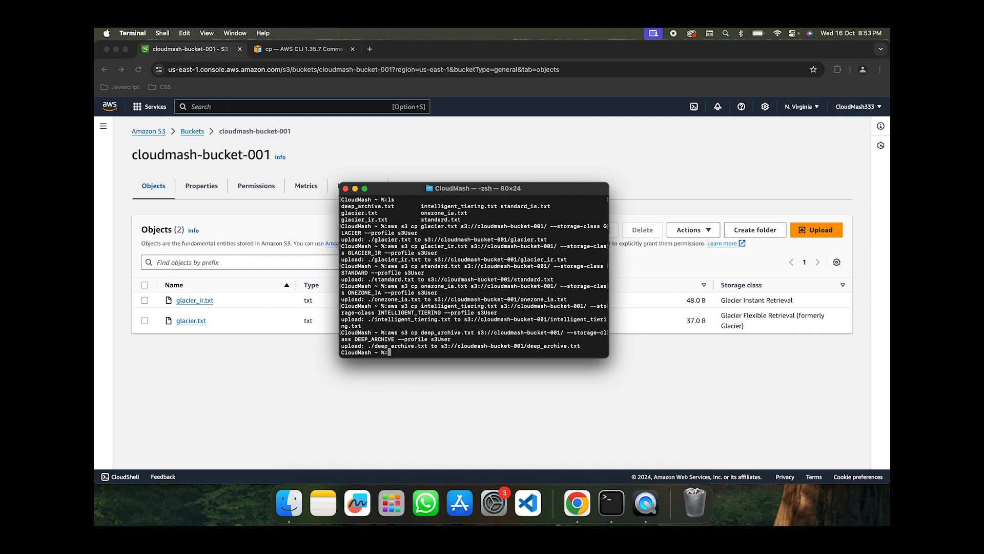
List the local files with ls, and refresh the bucket's object list in Chrome to check each object's storage class
text(ls)
key(Return)
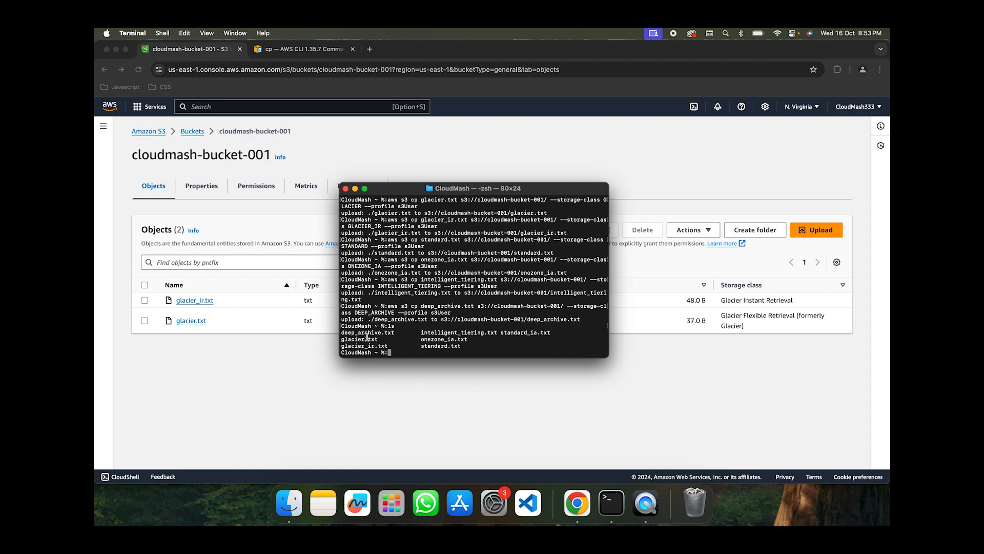
click(419, 380)
click(354, 230)
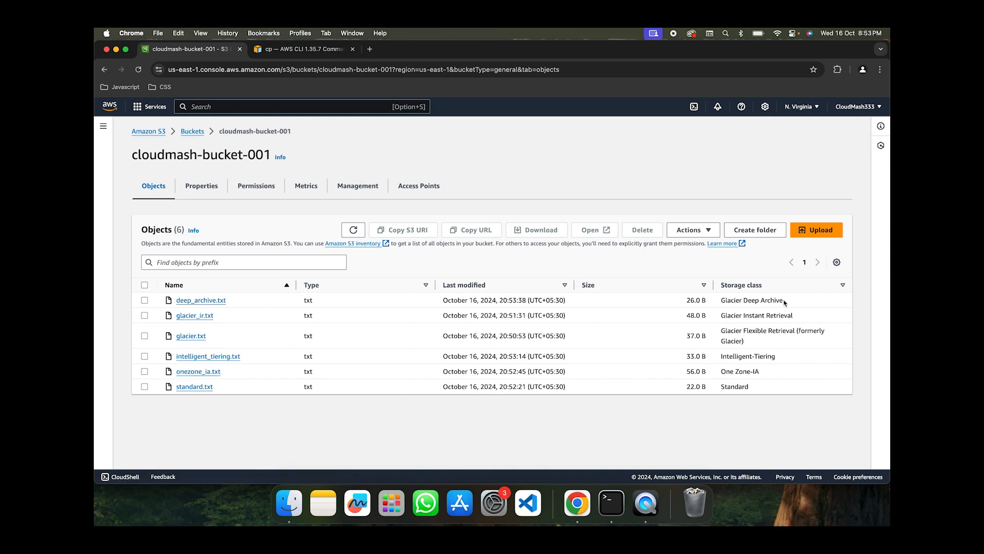
drag(726, 300, 802, 308)
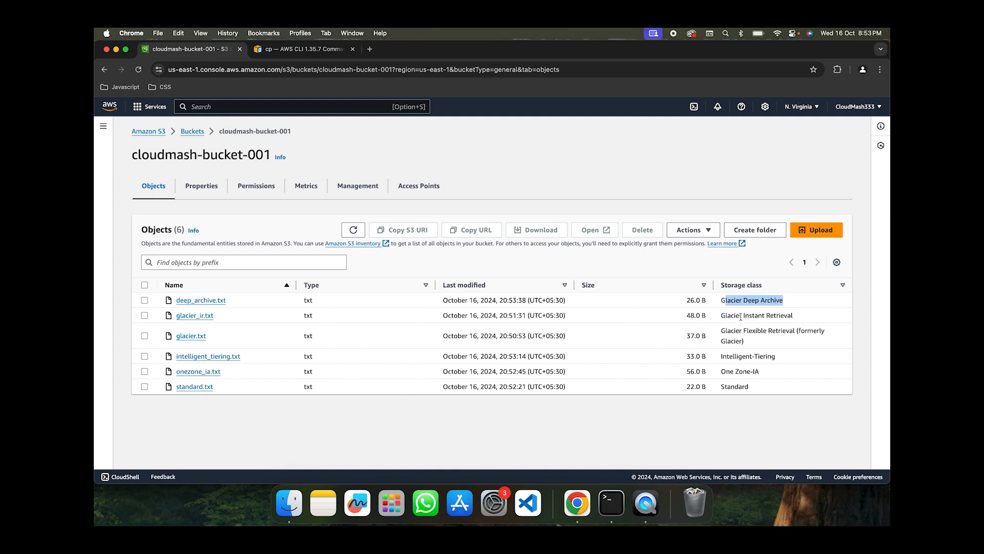
mouse_move(740, 317)
mouse_down()
mouse_move(768, 316)
mouse_move(751, 332)
mouse_up()
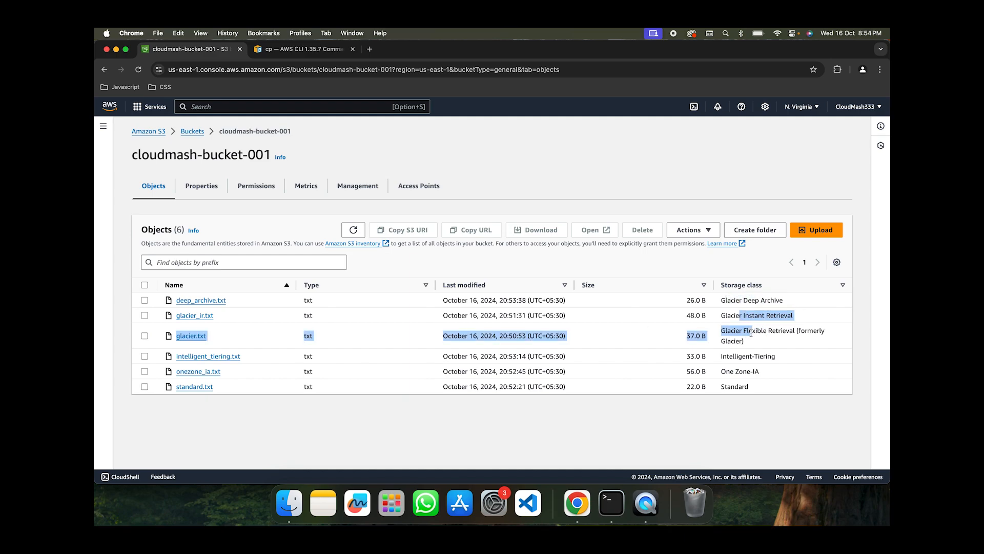
click(771, 359)
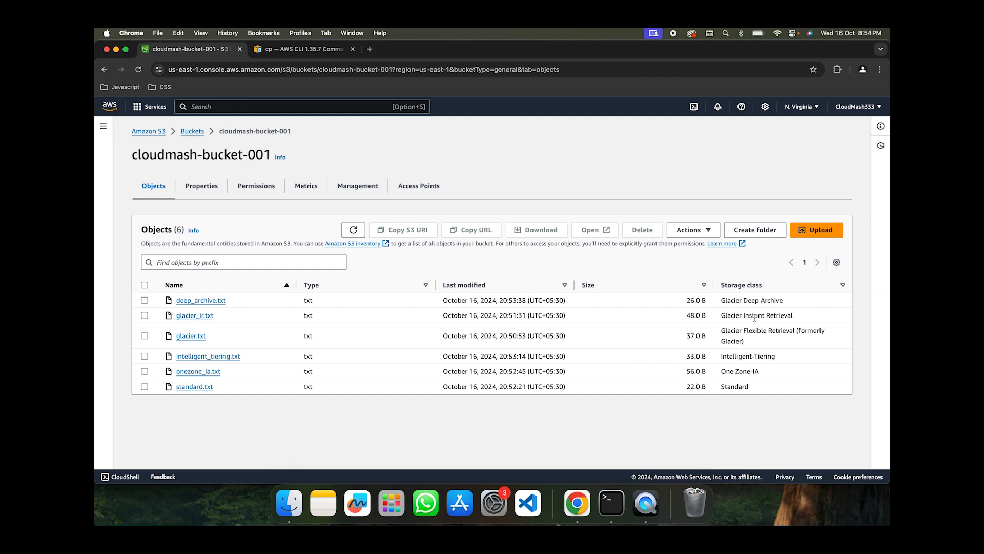
Switch to the Terminal and recall the deep_archive.txt upload command to examine its source, destination and storage class alongside the intelligent_tiering.txt command
click(611, 514)
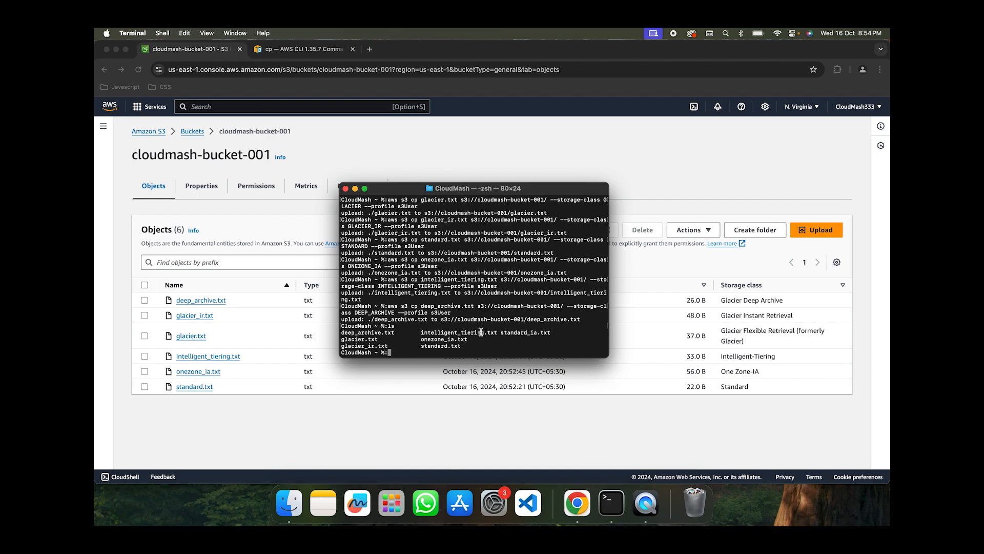
key(Up)
key(Up)
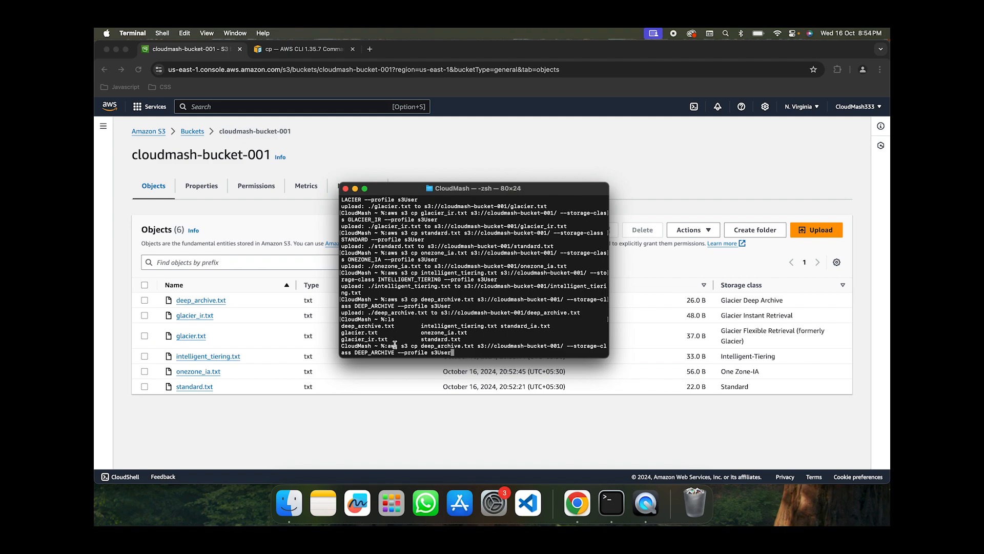
drag(395, 345, 518, 346)
click(416, 346)
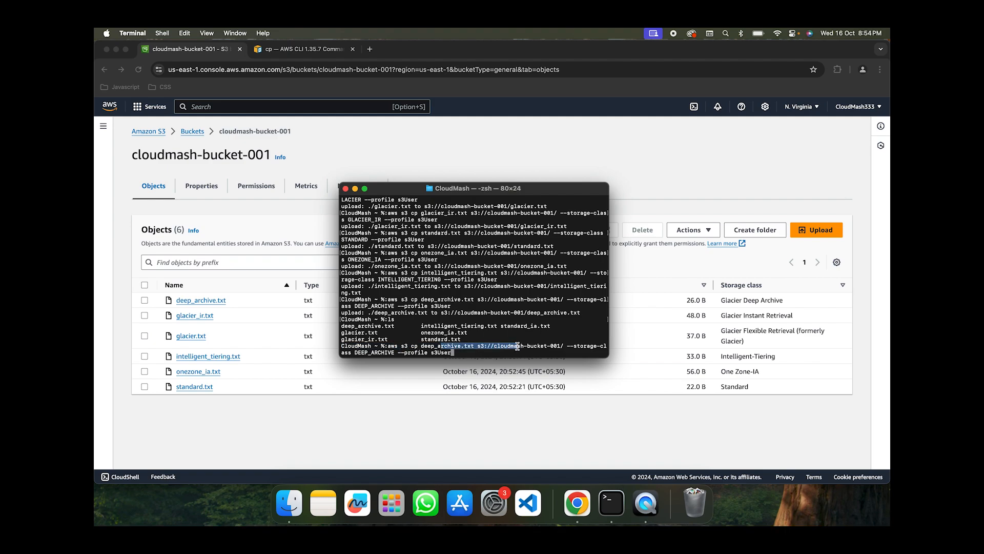
click(570, 346)
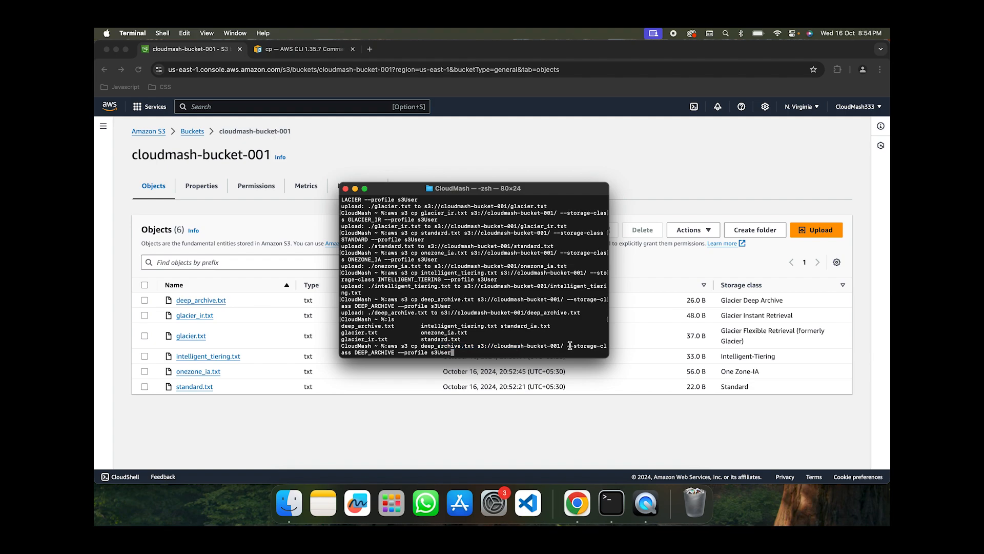
mouse_move(570, 346)
mouse_down()
mouse_move(578, 347)
mouse_move(565, 347)
mouse_up()
drag(382, 353, 419, 352)
double_click(375, 352)
click(398, 276)
triple_click(411, 277)
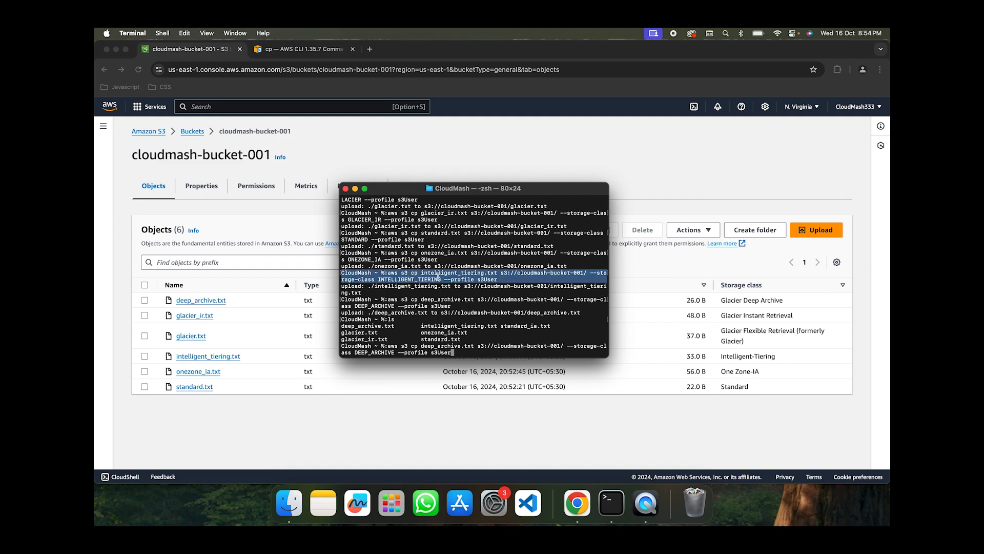
click(538, 331)
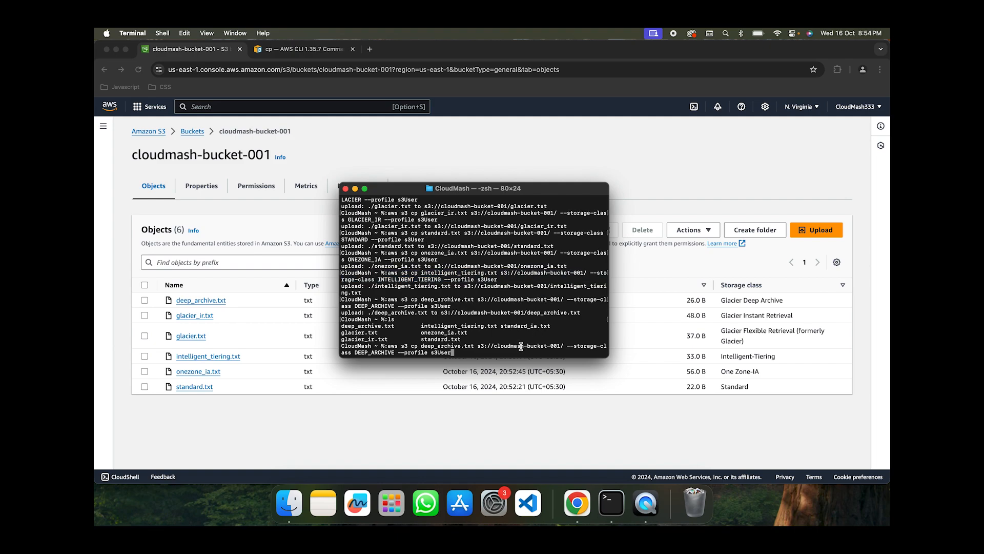
key(Up)
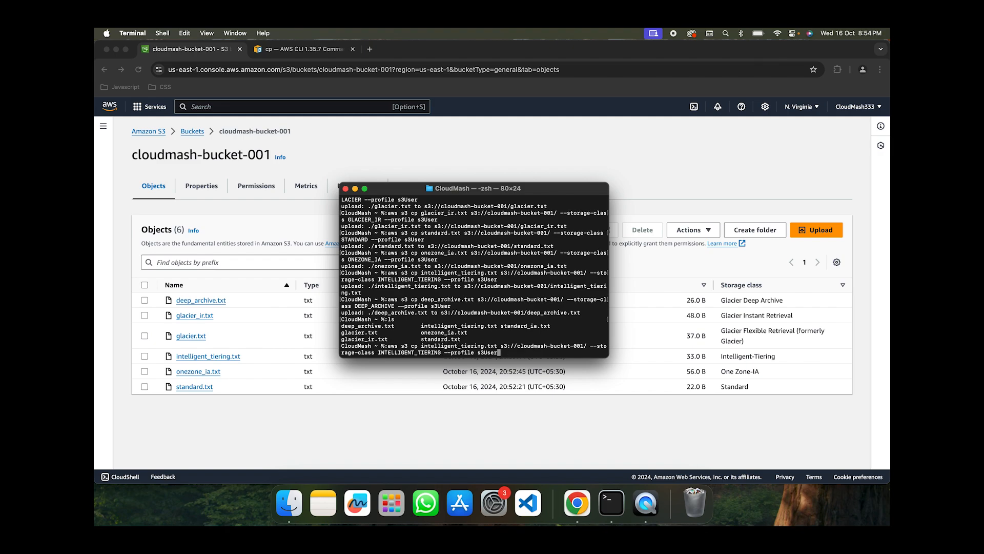
key(Down)
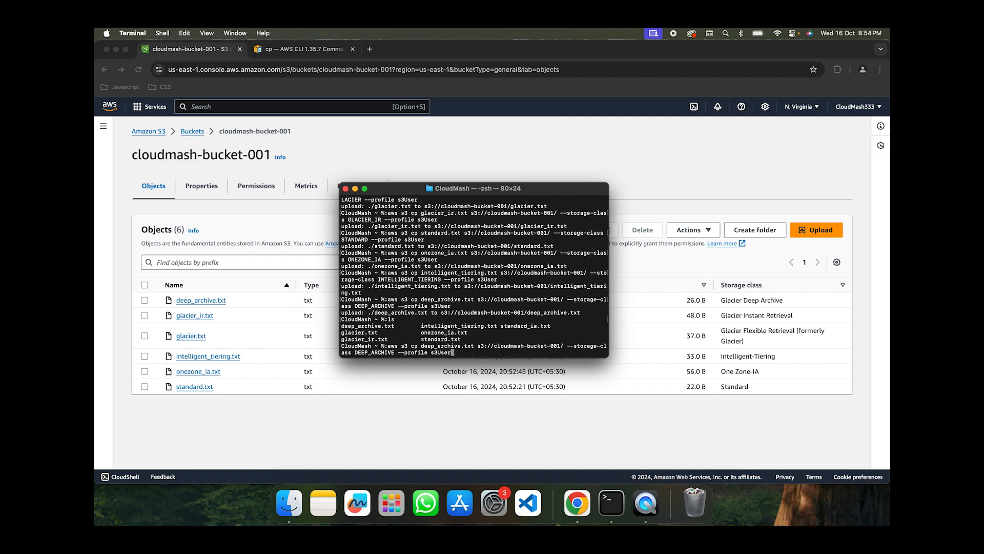
Trim the recalled upload command back to aws s3 cp and run it with --storage-class help to list the valid storage classes
key(BackSpace)
key(BackSpace)
key(BackSpace)
key(BackSpace)
key(BackSpace)
key(BackSpace)
key(BackSpace)
key(BackSpace)
key(BackSpace)
key(BackSpace)
key(BackSpace)
key(BackSpace)
key(BackSpace)
key(BackSpace)
key(BackSpace)
key(BackSpace)
key(BackSpace)
key(BackSpace)
key(BackSpace)
key(BackSpace)
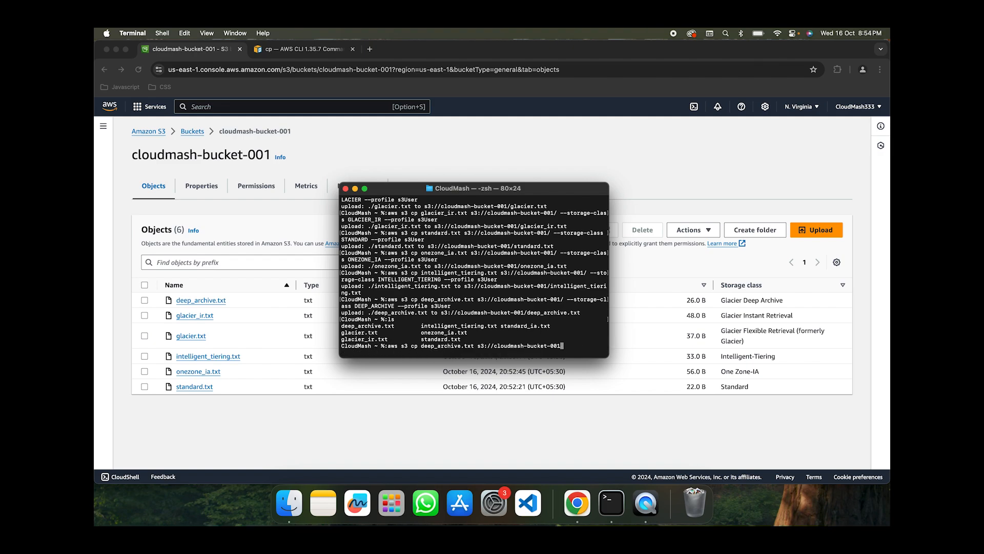
key(BackSpace)
key(BackSpace)
key(BackSpace)
key(BackSpace)
key(BackSpace)
key(BackSpace)
key(BackSpace)
key(BackSpace)
key(BackSpace)
key(BackSpace)
key(BackSpace)
key(BackSpace)
key(BackSpace)
key(BackSpace)
key(BackSpace)
key(BackSpace)
key(BackSpace)
key(BackSpace)
key(BackSpace)
key(BackSpace)
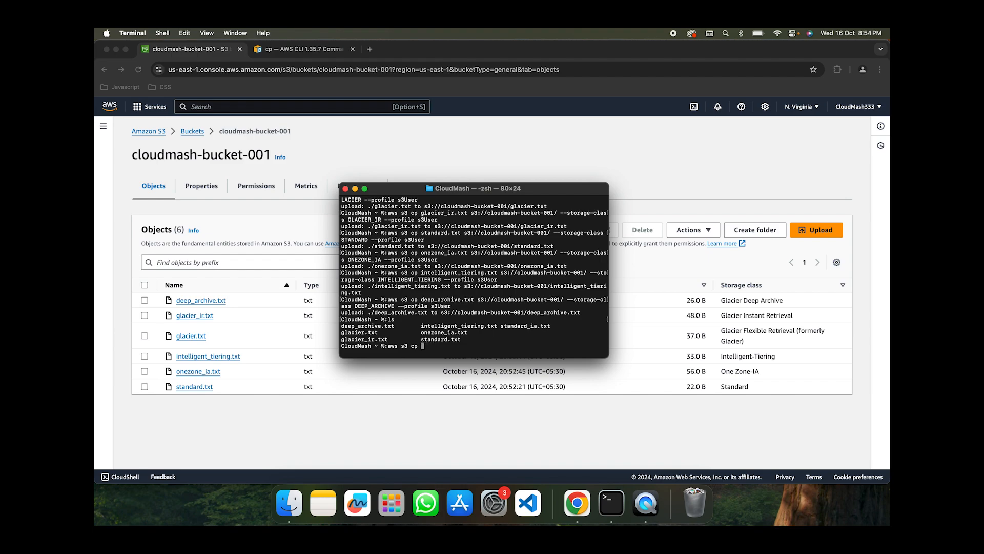
text(--storage-class help)
key(Return)
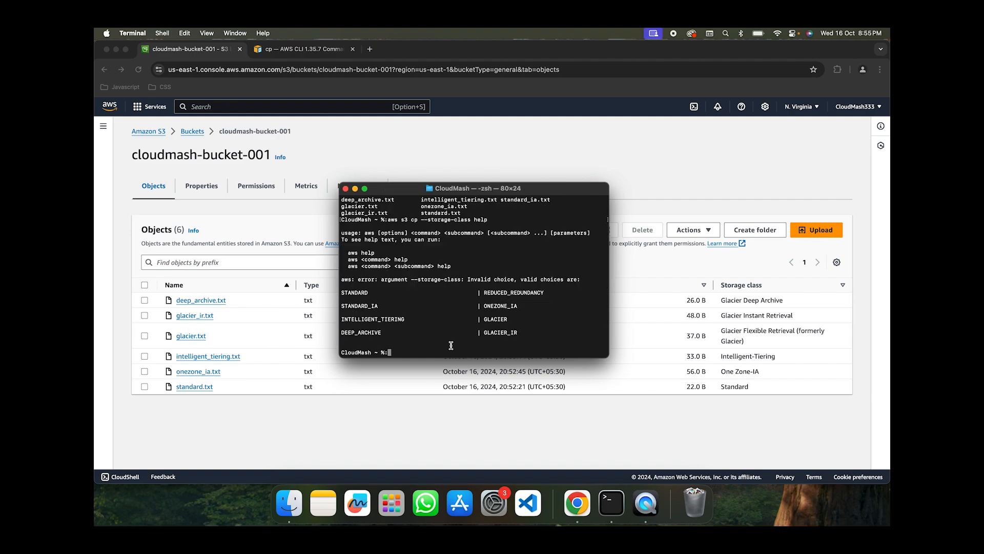
Examine the listed storage class choices, including REDUCED_REDUNDANCY, and minimize the Terminal to return to the bucket's object list
drag(342, 291, 415, 338)
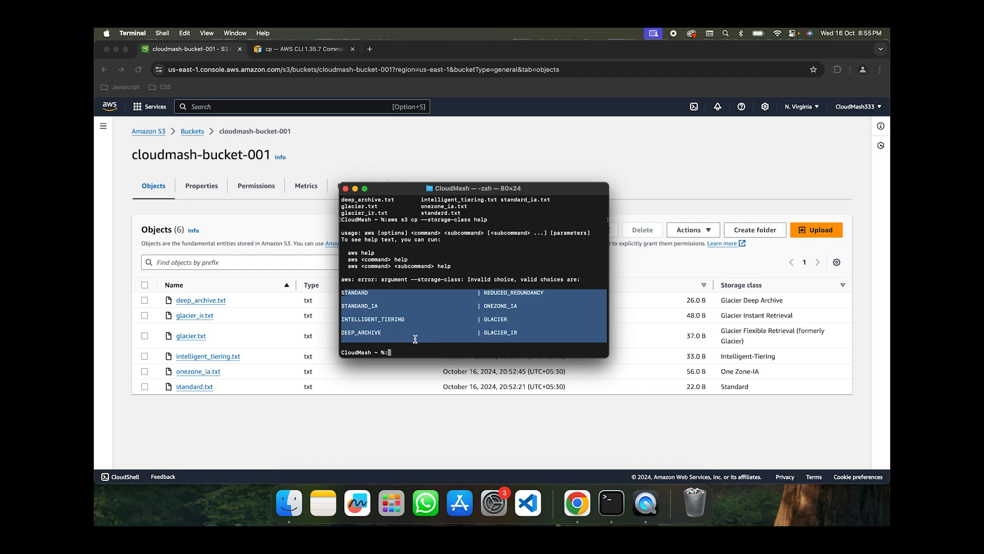
click(486, 296)
drag(483, 293, 551, 295)
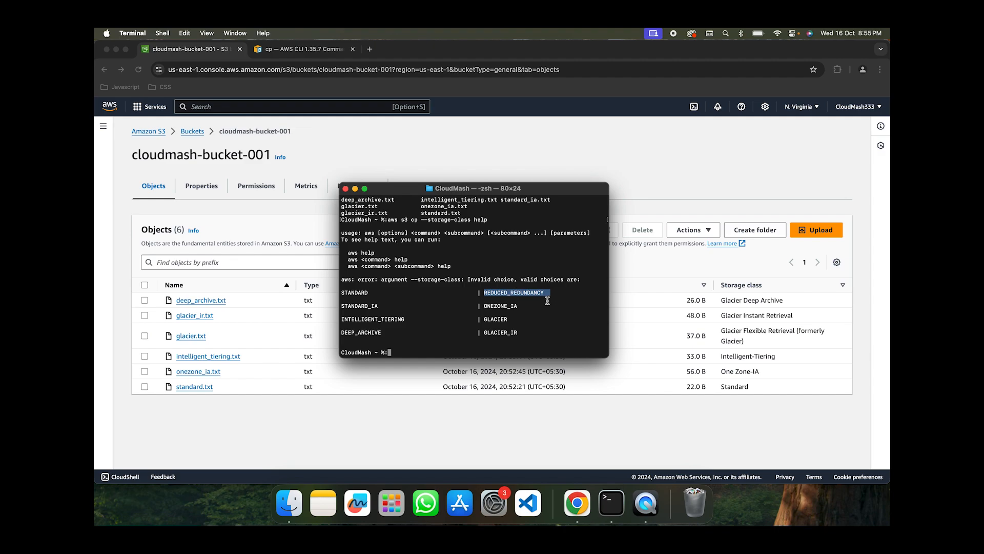
click(547, 300)
click(355, 189)
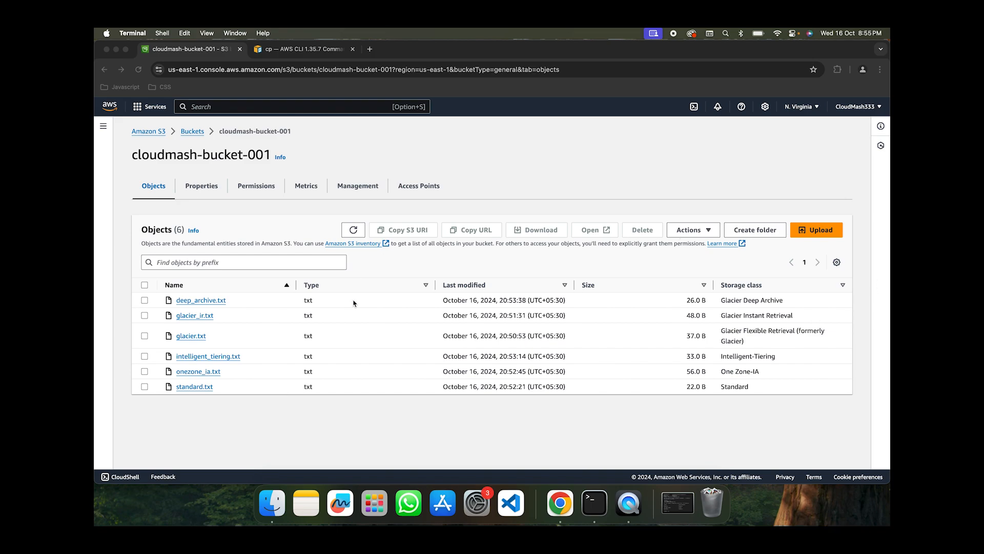